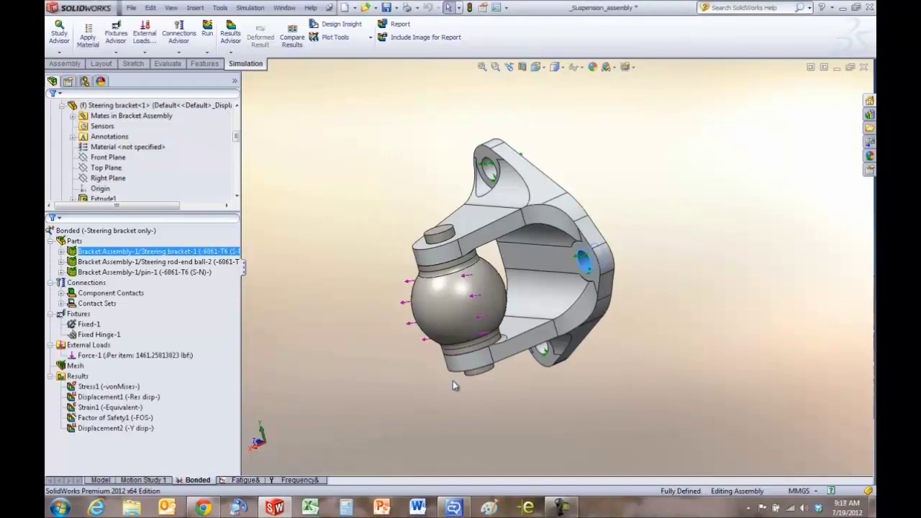
# Review the default static study plots Plot1–Plot4, leaving Plot1 as von Mises stress
pyautogui.click(250, 8)
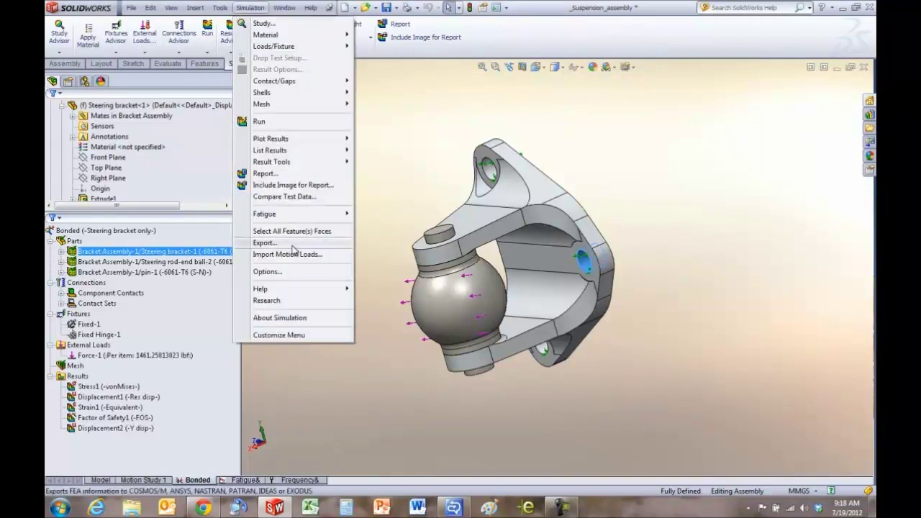
pyautogui.click(281, 273)
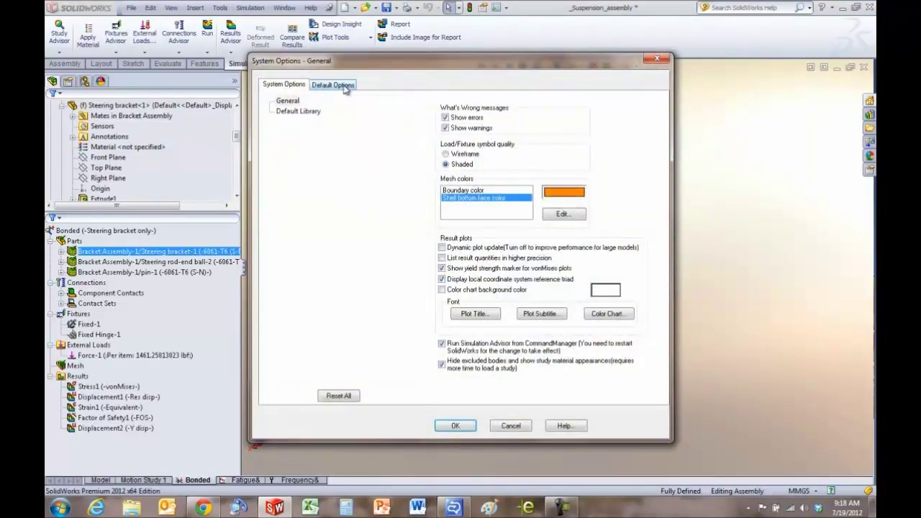
pyautogui.click(343, 86)
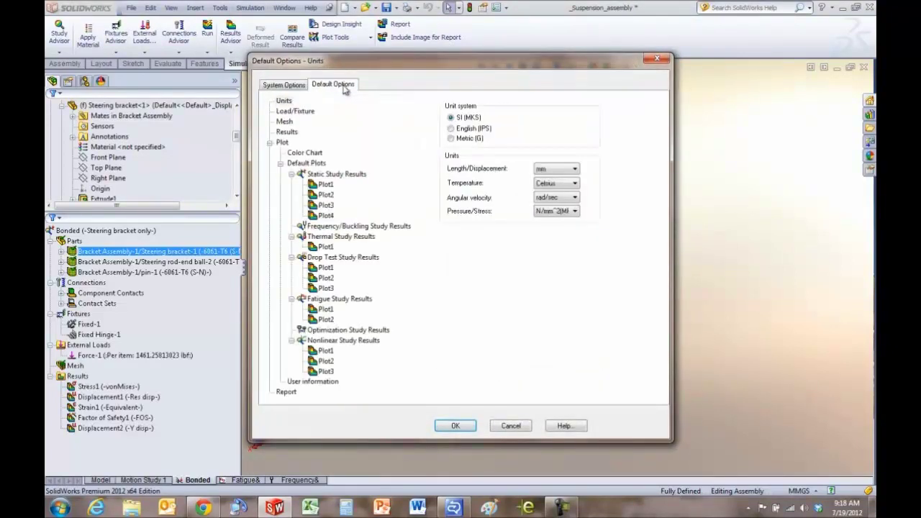
pyautogui.click(325, 185)
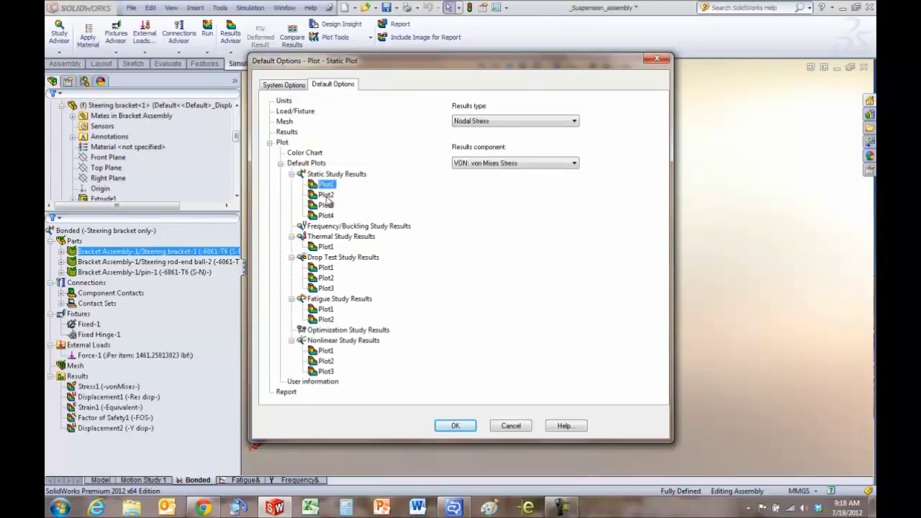
pyautogui.click(327, 197)
pyautogui.click(327, 205)
pyautogui.click(326, 215)
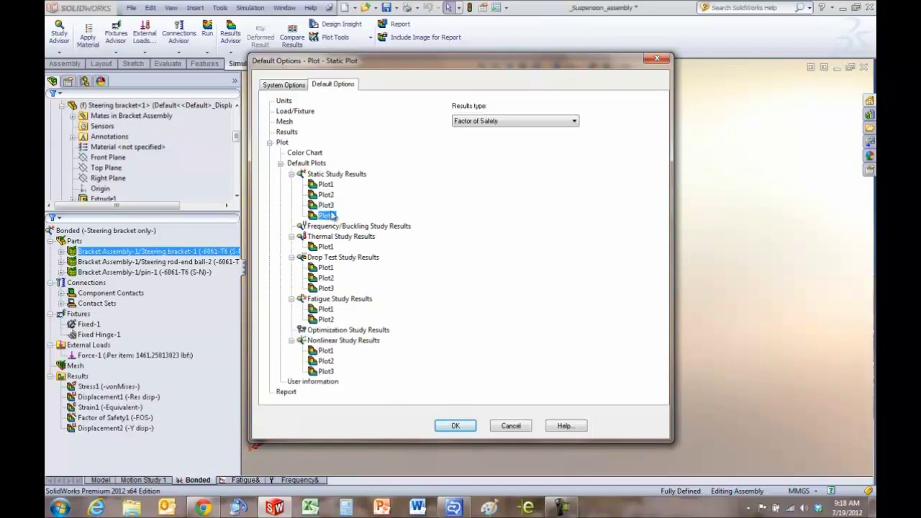
pyautogui.click(325, 185)
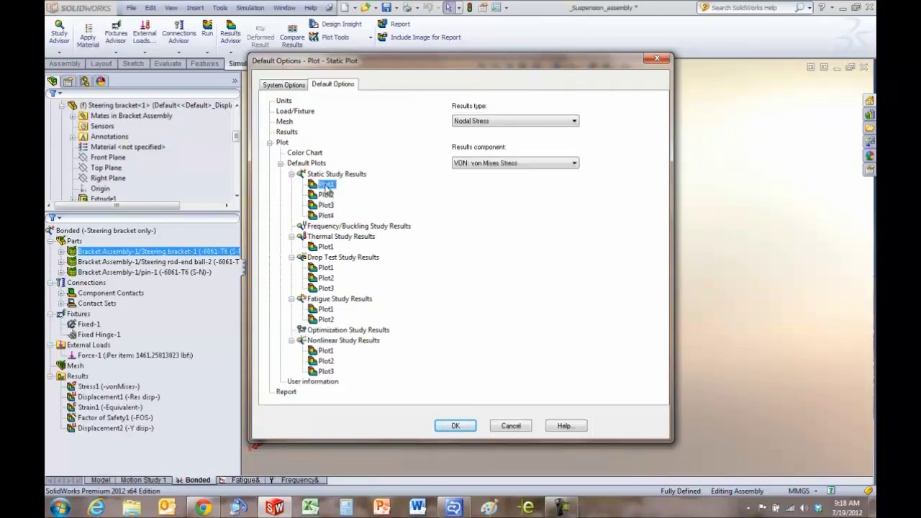
pyautogui.click(477, 165)
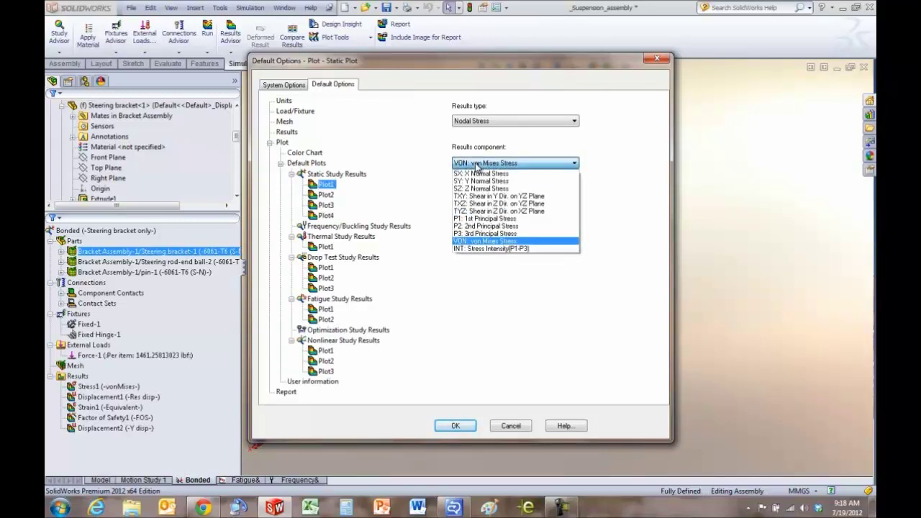
pyautogui.click(476, 165)
# Keep N/mm^2 as the default stress unit and accept the default options
pyautogui.click(284, 101)
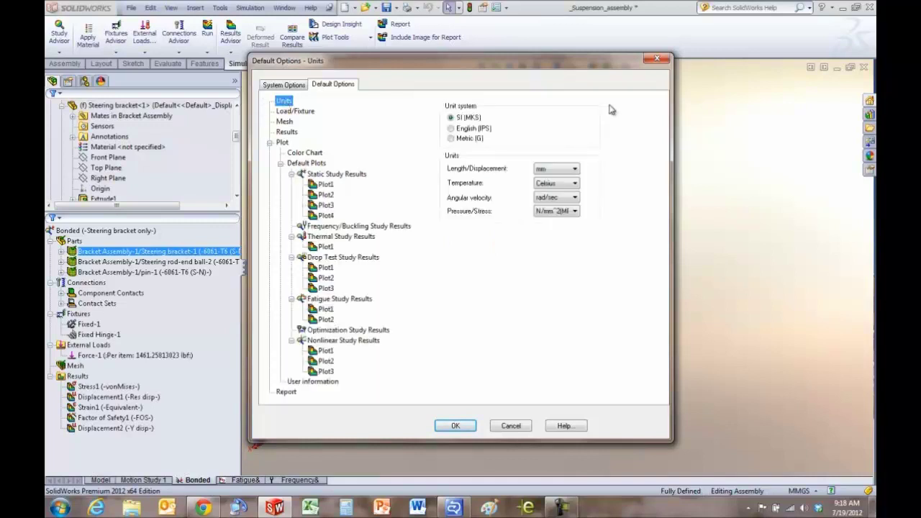
pyautogui.click(560, 213)
pyautogui.click(559, 216)
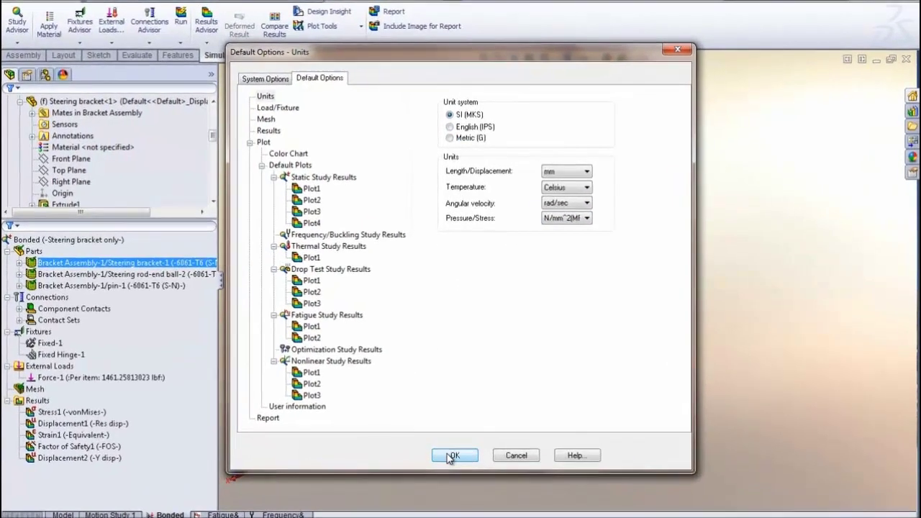
pyautogui.click(454, 431)
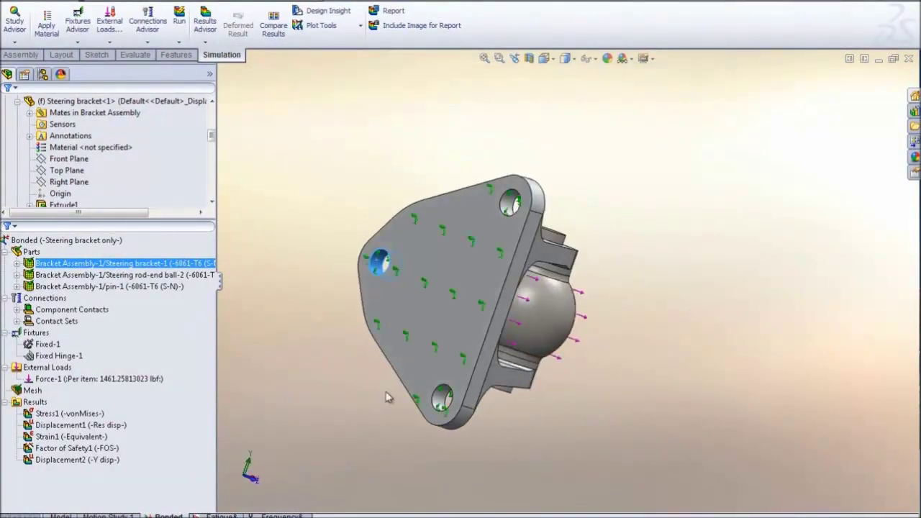
pyautogui.click(52, 356)
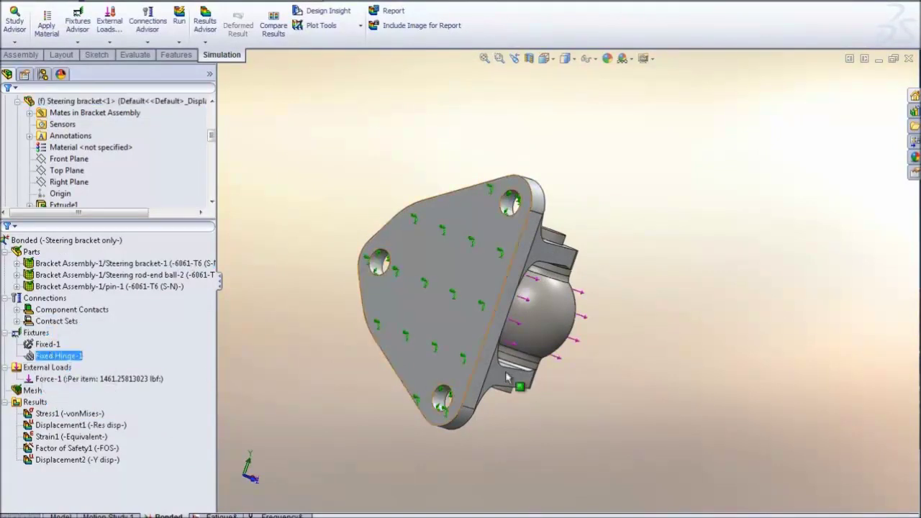
pyautogui.moveTo(635, 372); pyautogui.dragTo(344, 407, button='middle')
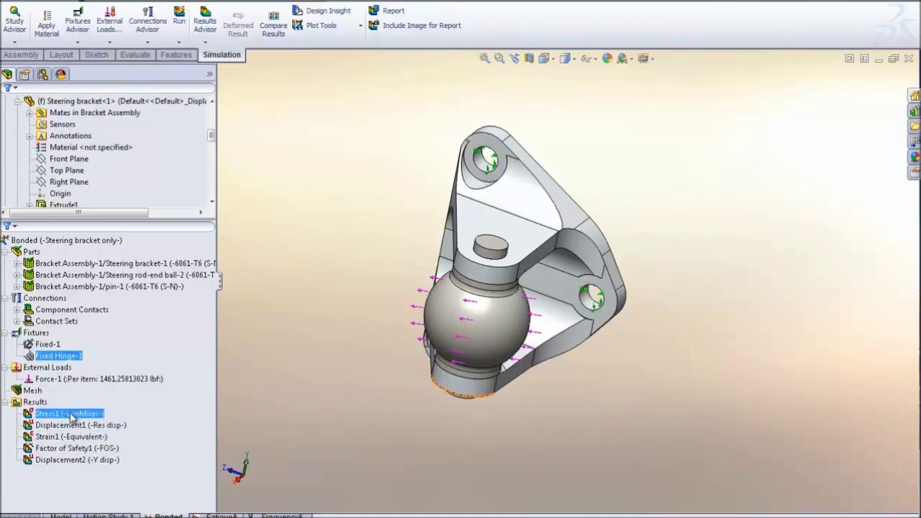
# Show the Stress1 von Mises plot and accept its legend chart options with floating number format
pyautogui.doubleClick(69, 415)
pyautogui.moveTo(369, 372); pyautogui.dragTo(591, 389, button='middle')
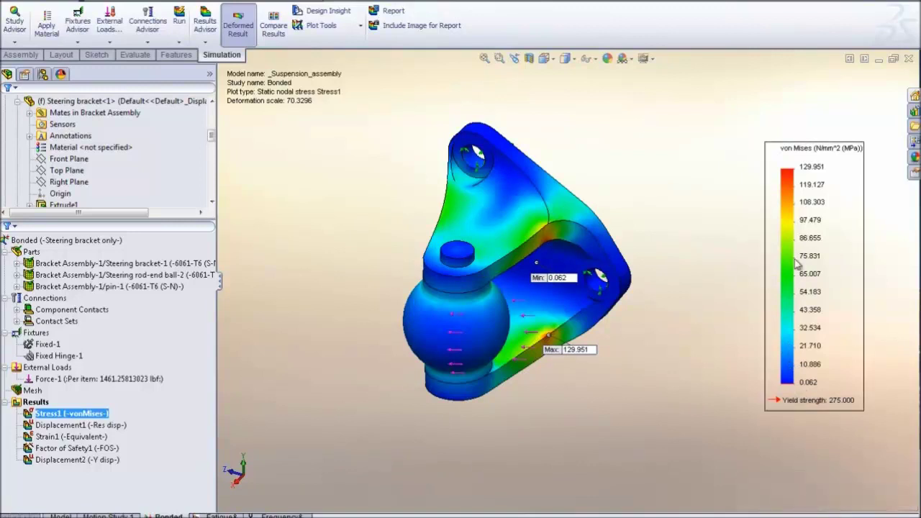
pyautogui.doubleClick(813, 243)
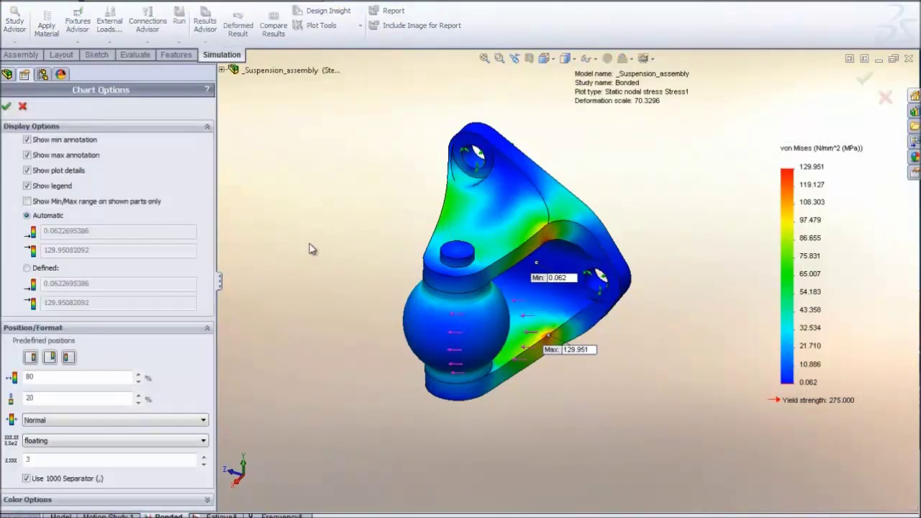
pyautogui.click(41, 501)
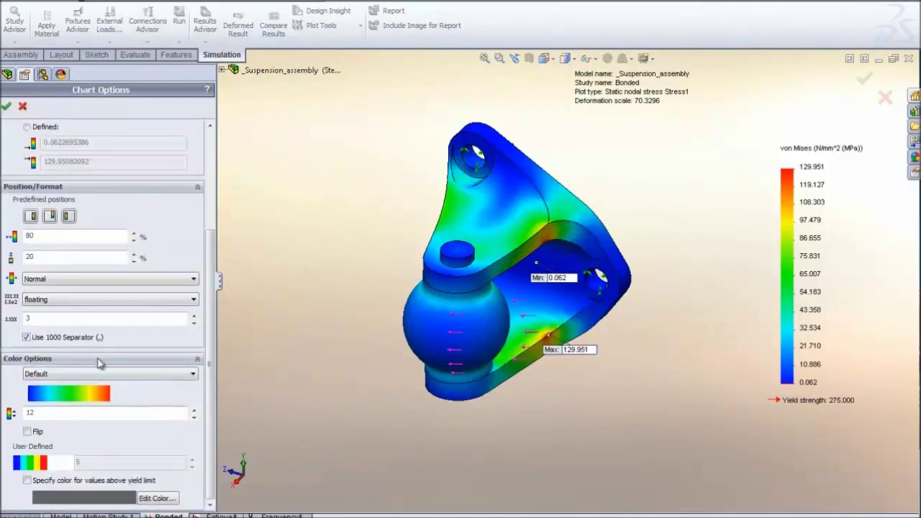
pyautogui.click(101, 360)
pyautogui.click(108, 441)
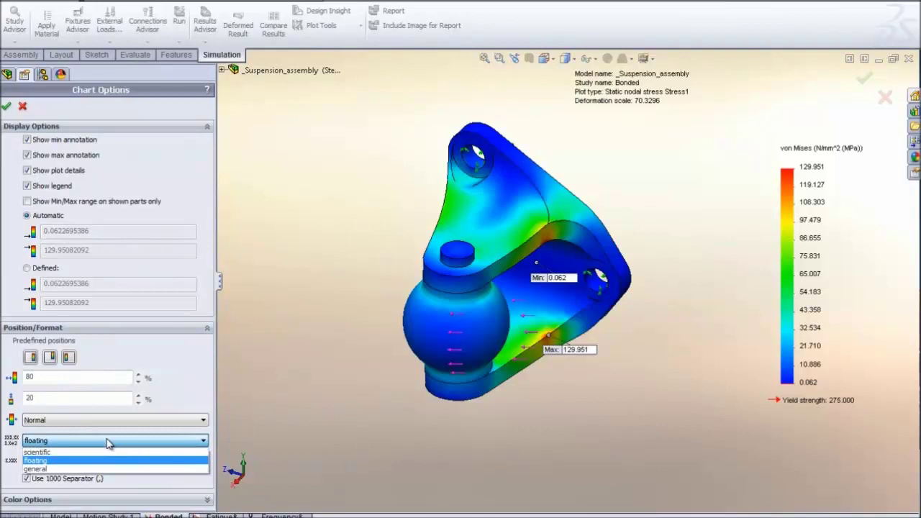
pyautogui.click(107, 441)
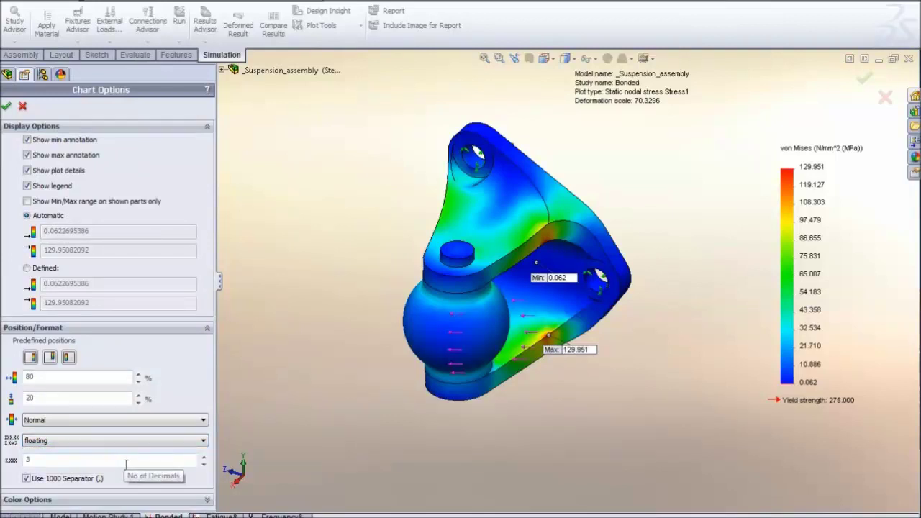
pyautogui.click(5, 106)
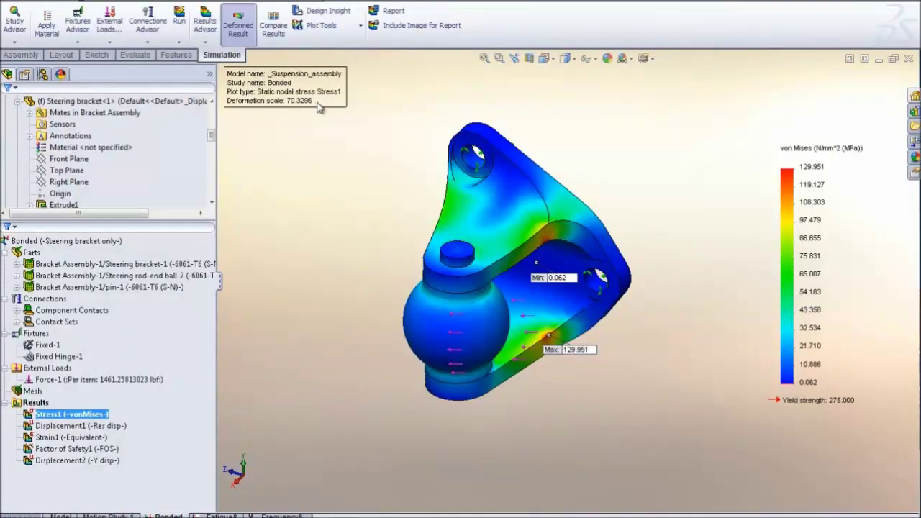
# Inspect Stress1's advanced options, von Mises component and N/mm^2 units, then cancel without changes
pyautogui.doubleClick(302, 87)
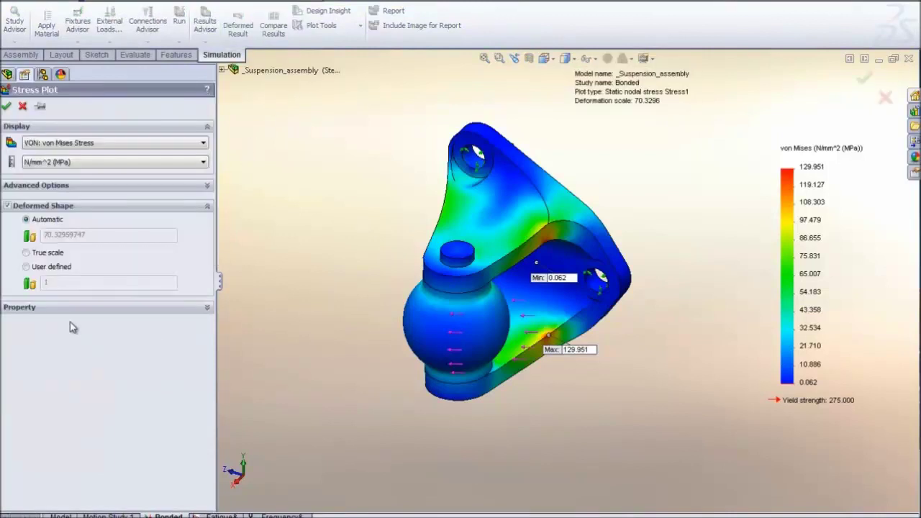
pyautogui.click(98, 187)
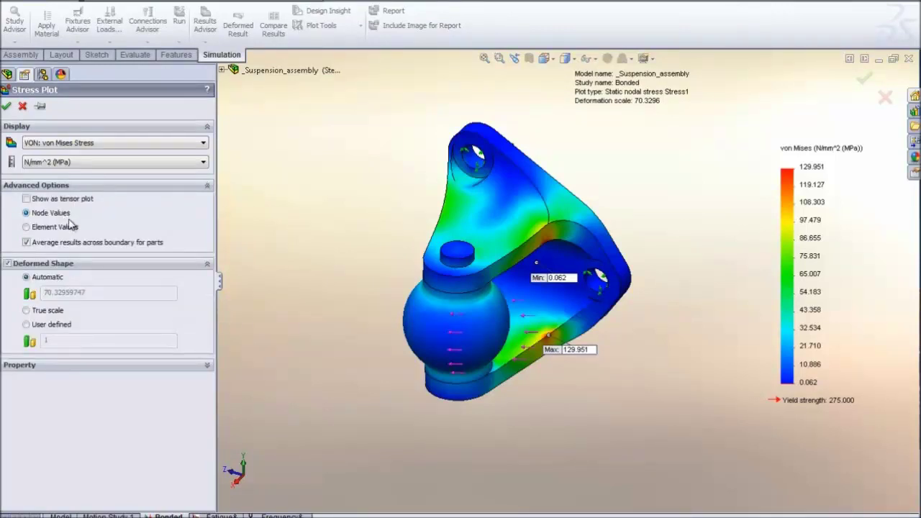
pyautogui.click(106, 186)
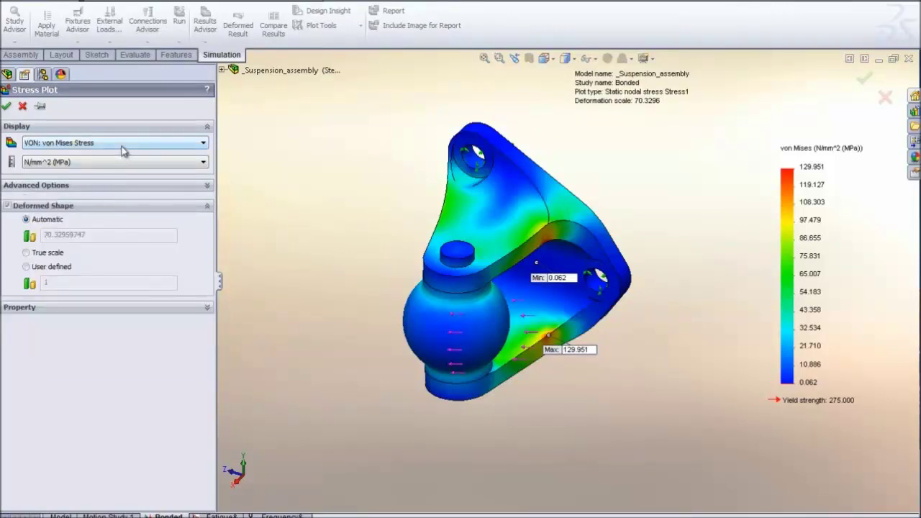
pyautogui.click(122, 146)
pyautogui.click(122, 146)
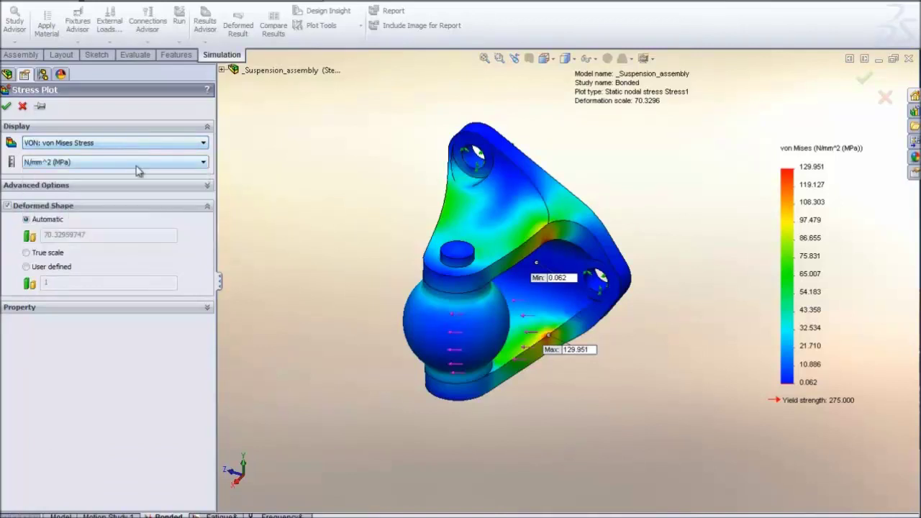
pyautogui.click(138, 163)
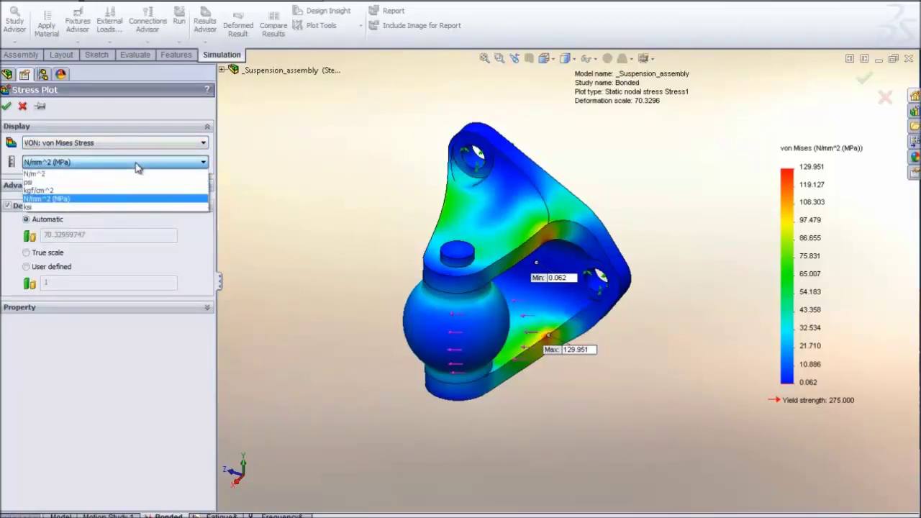
pyautogui.click(138, 165)
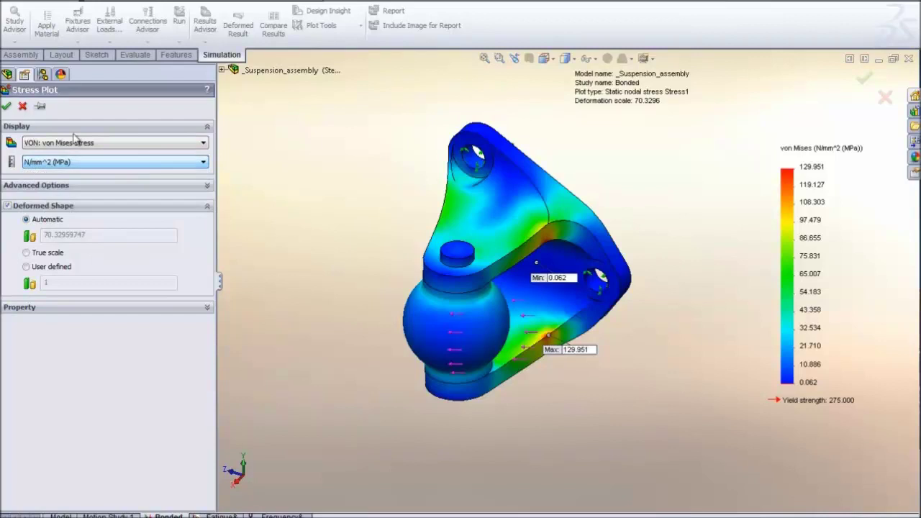
pyautogui.click(23, 107)
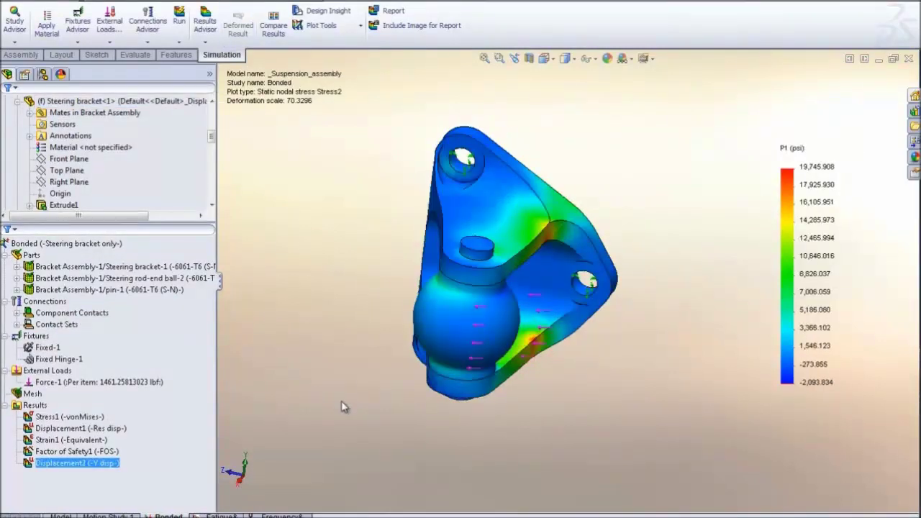
# Define a UZ: Z Displacement plot in inches with a user-defined deformation scale of 100
pyautogui.click(39, 407)
pyautogui.rightClick(40, 407)
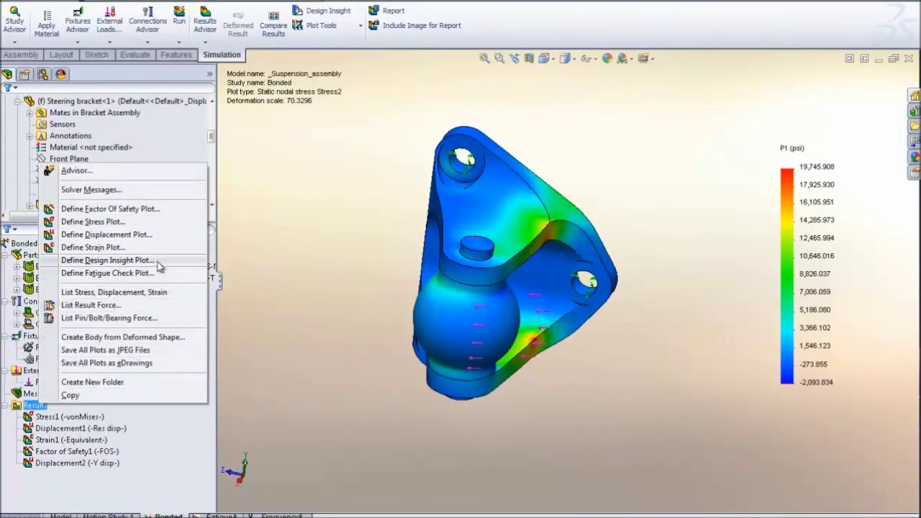
pyautogui.click(85, 238)
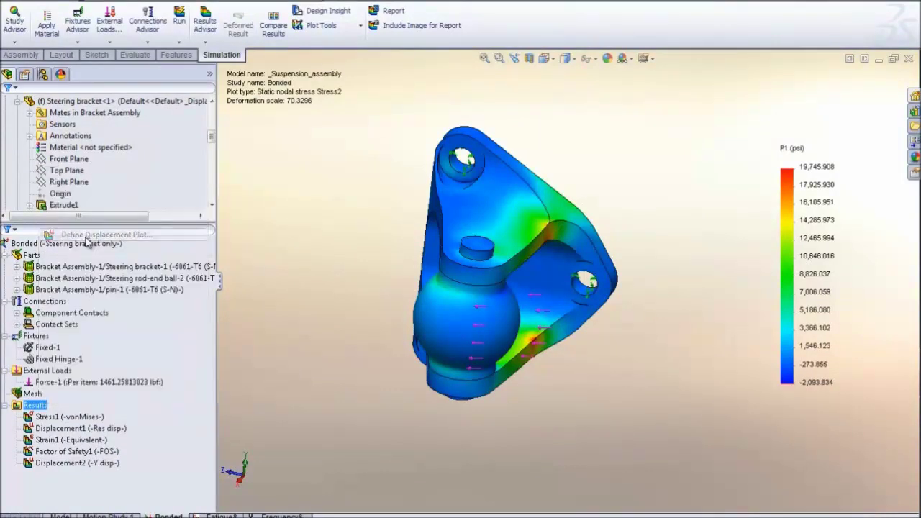
pyautogui.click(98, 144)
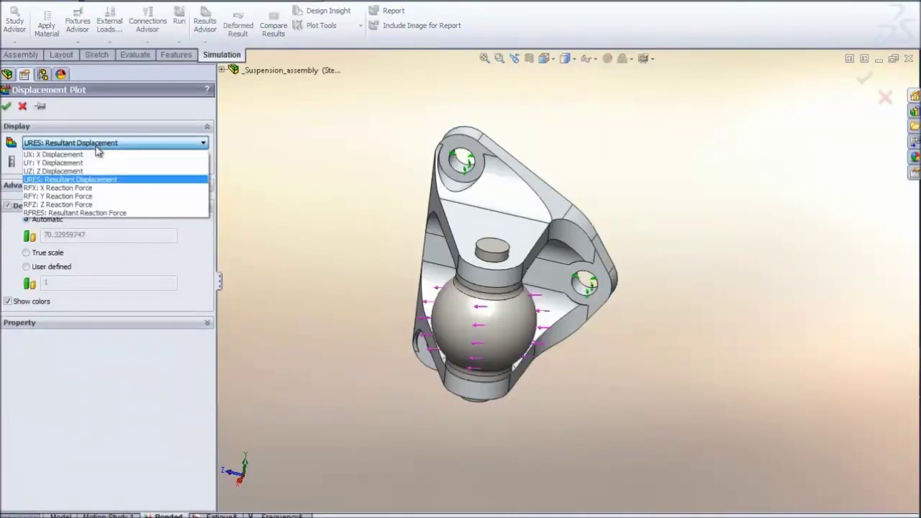
pyautogui.click(74, 174)
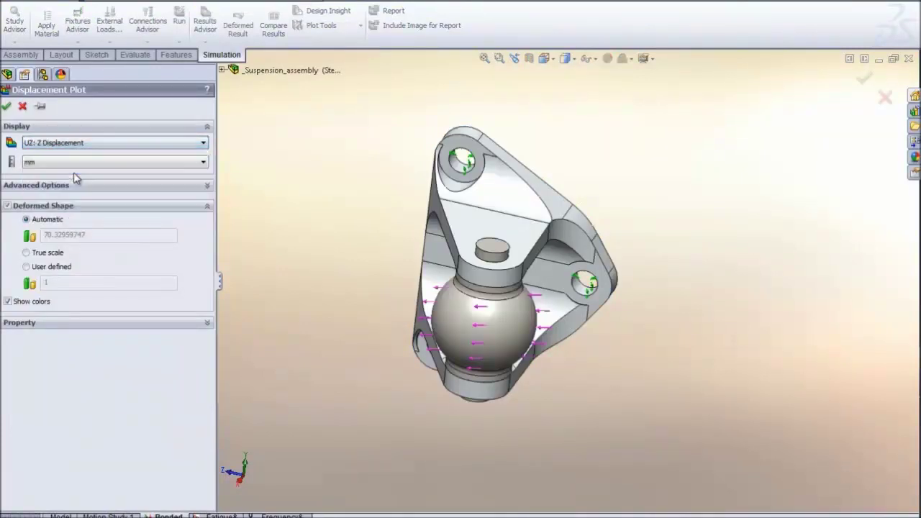
pyautogui.click(83, 164)
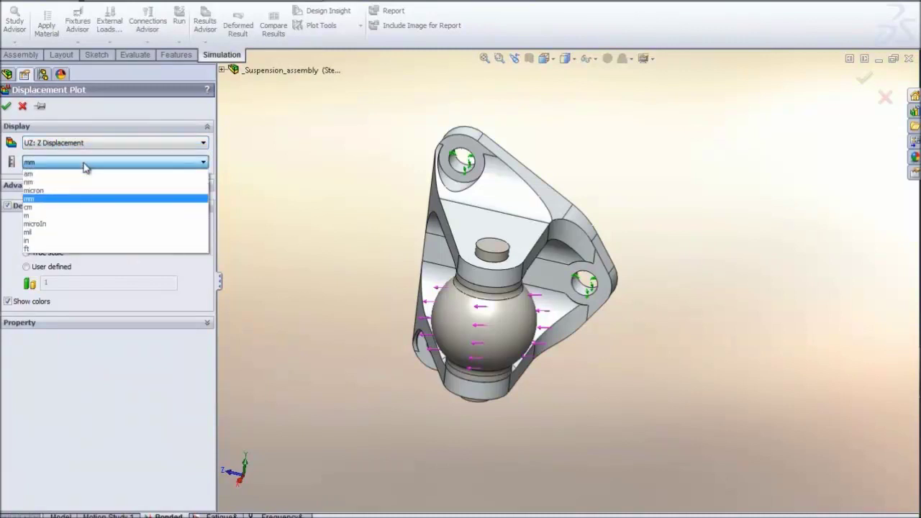
pyautogui.click(59, 241)
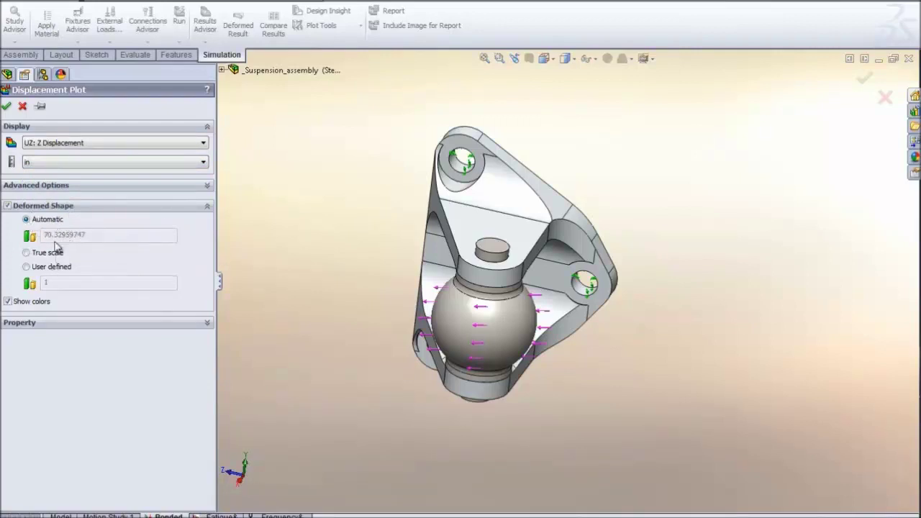
pyautogui.click(26, 267)
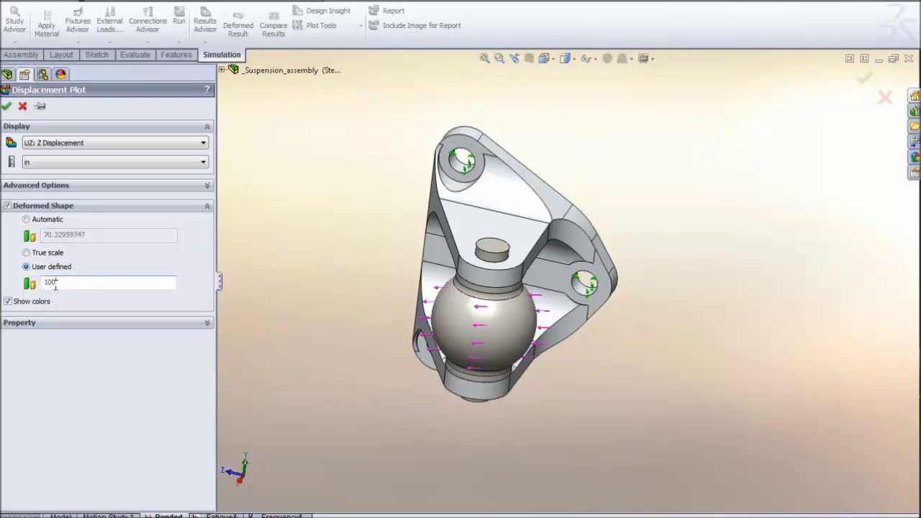
pyautogui.click(6, 108)
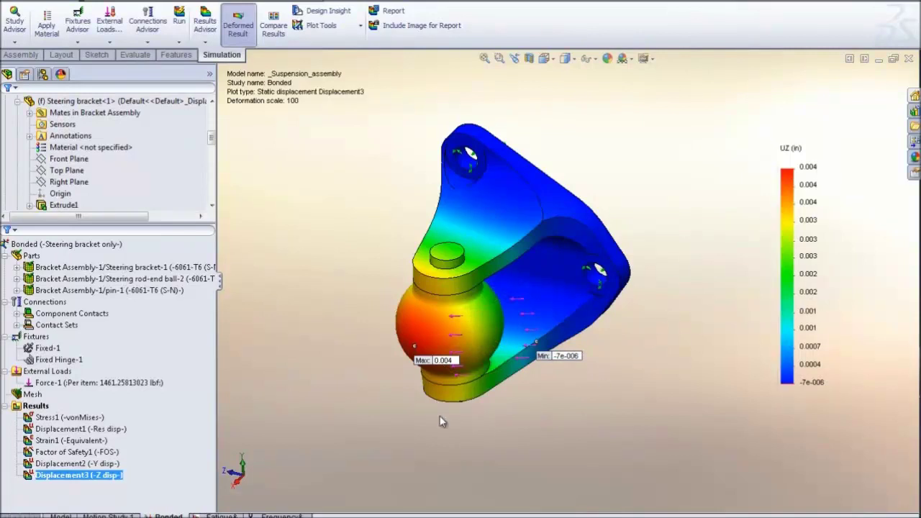
pyautogui.rightClick(101, 475)
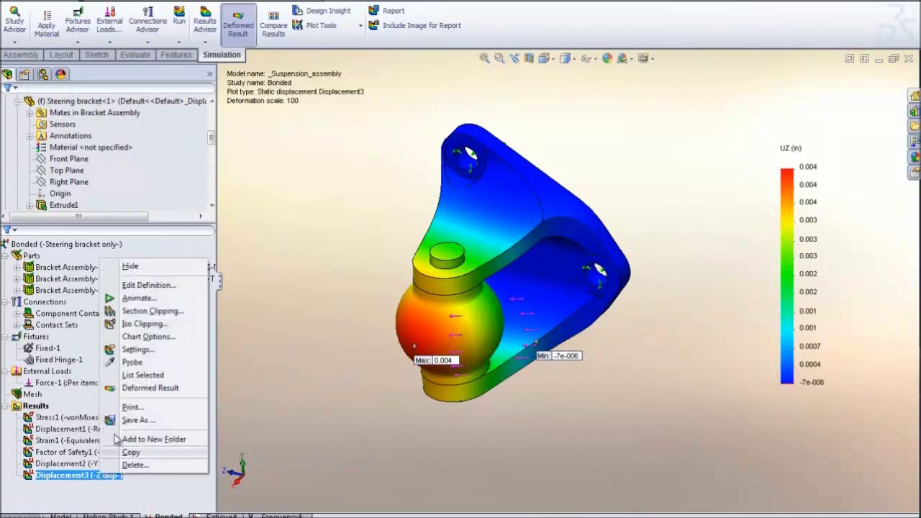
pyautogui.click(137, 298)
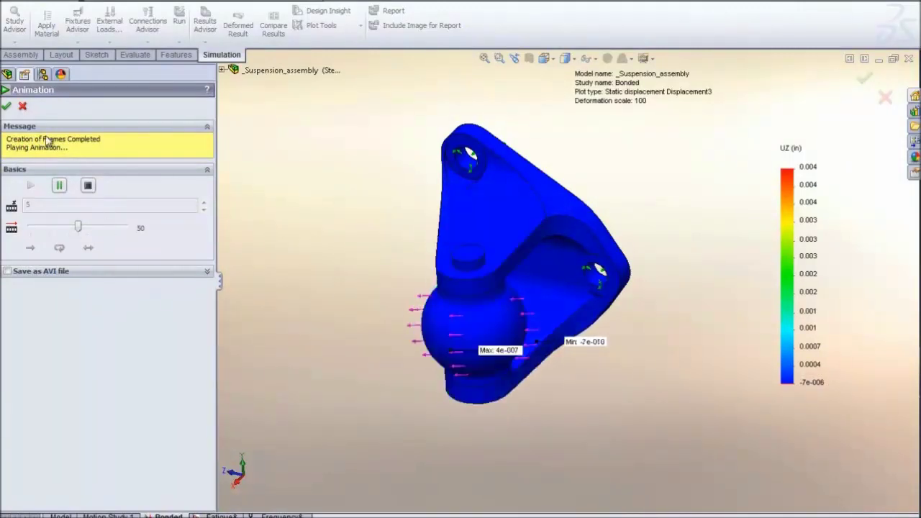
pyautogui.click(22, 106)
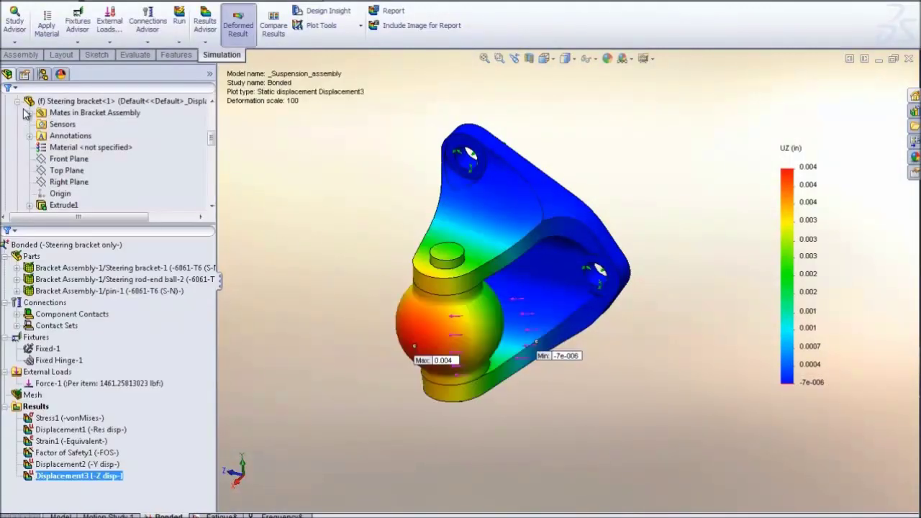